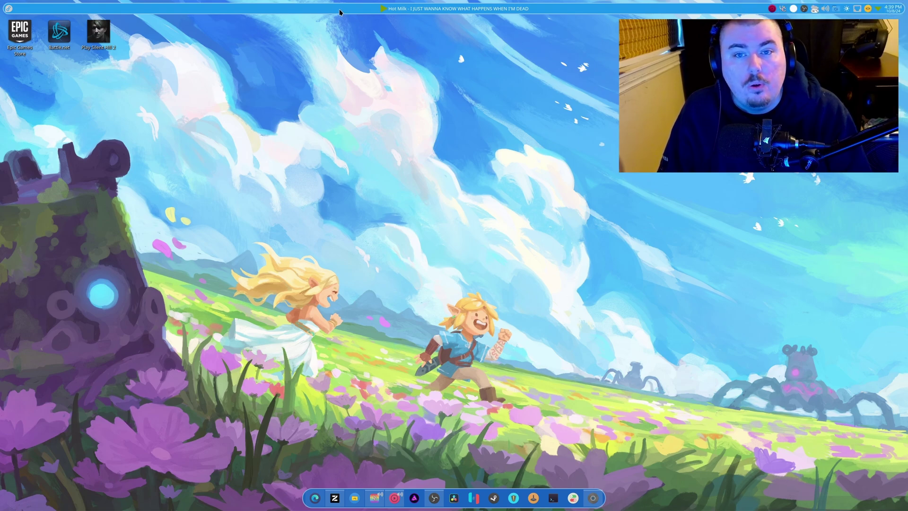
# Step: Look through the application launcher's Utilities category and Favorites, and close the launcher
pyautogui.click(9, 8)
pyautogui.click(217, 32)
pyautogui.click(714, 72)
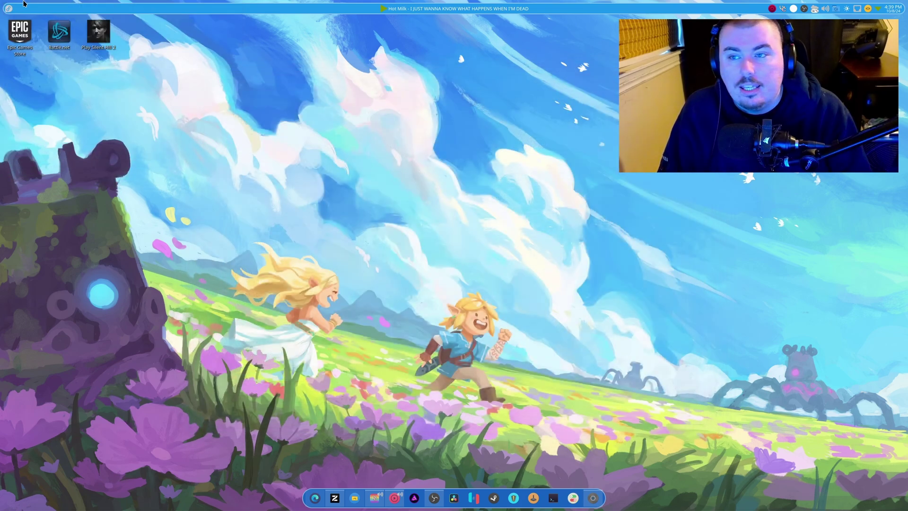
pyautogui.click(9, 9)
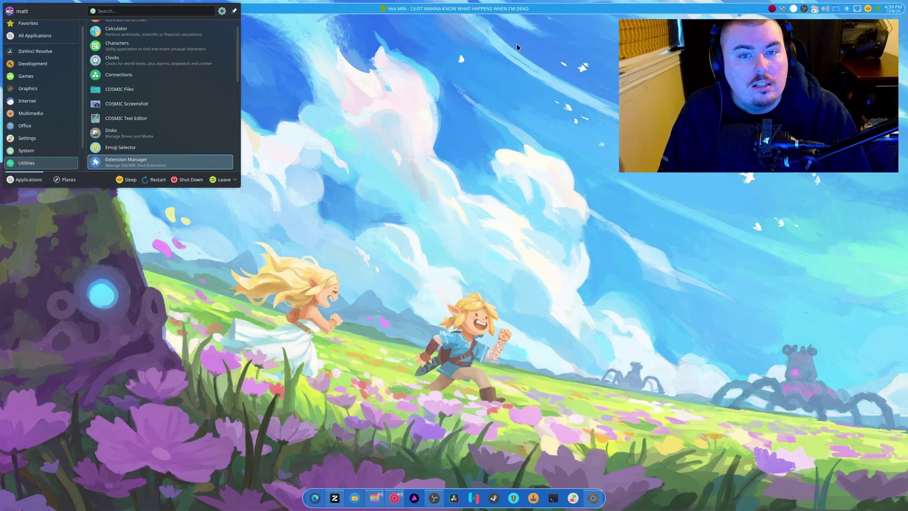
pyautogui.click(584, 319)
pyautogui.moveTo(341, 503)
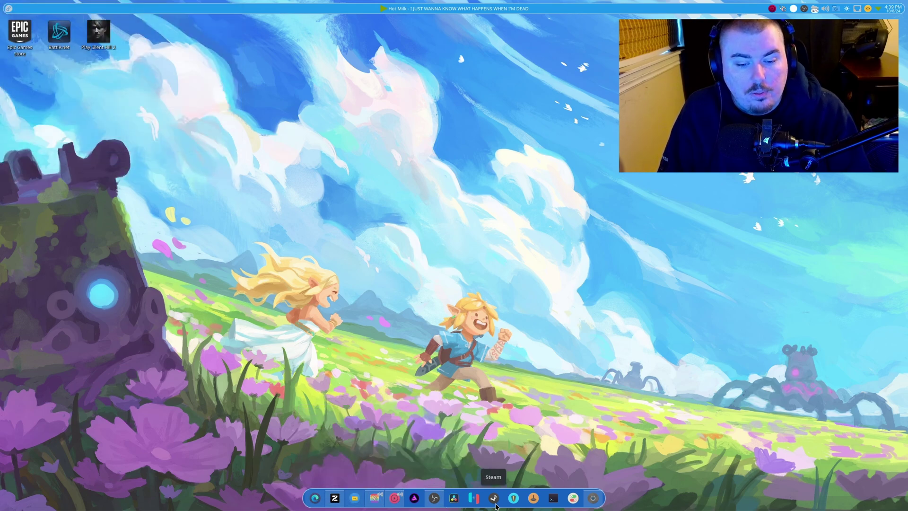
pyautogui.moveTo(595, 503)
pyautogui.click(8, 9)
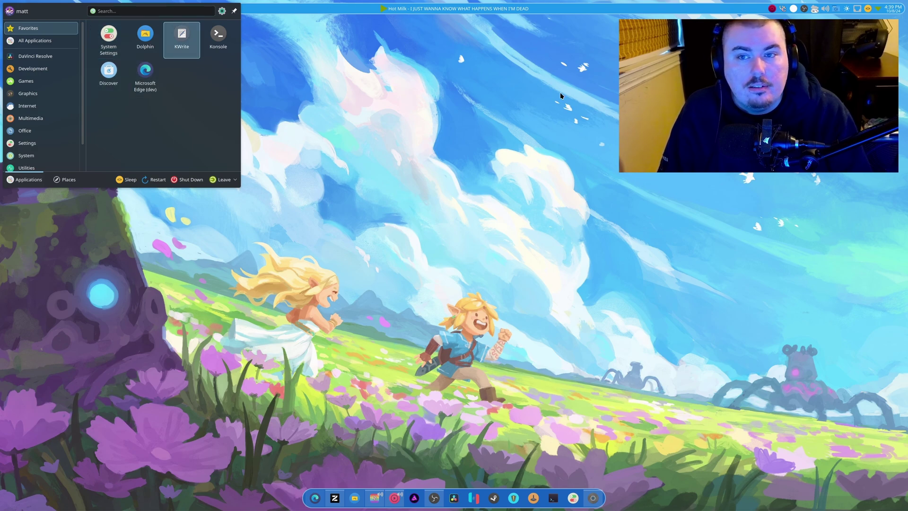
pyautogui.click(595, 119)
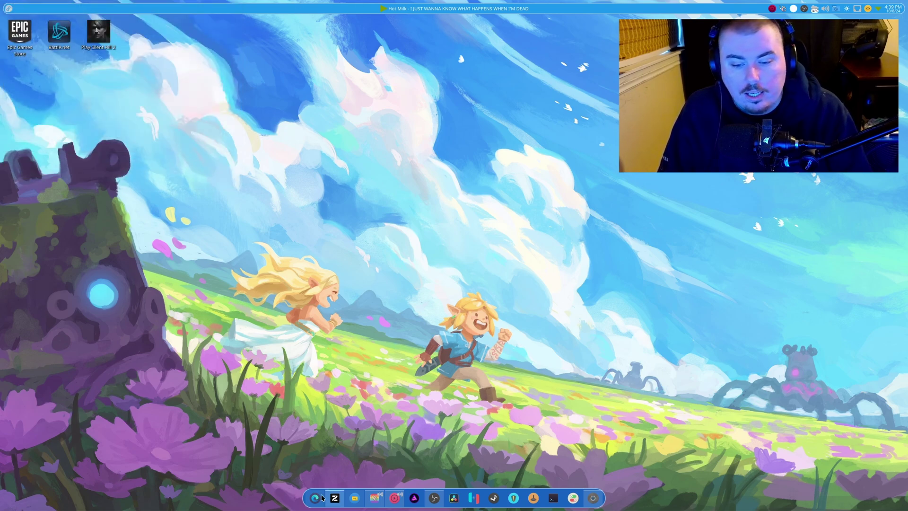
pyautogui.moveTo(317, 500)
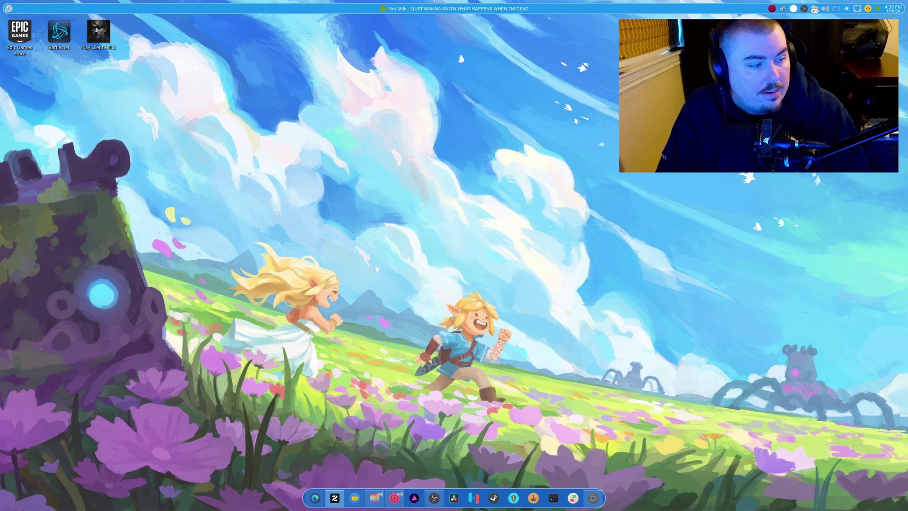
# Step: Show the browser window with the YouTube video on this display, and open and dismiss the calendar
pyautogui.press('super+shift+Right')
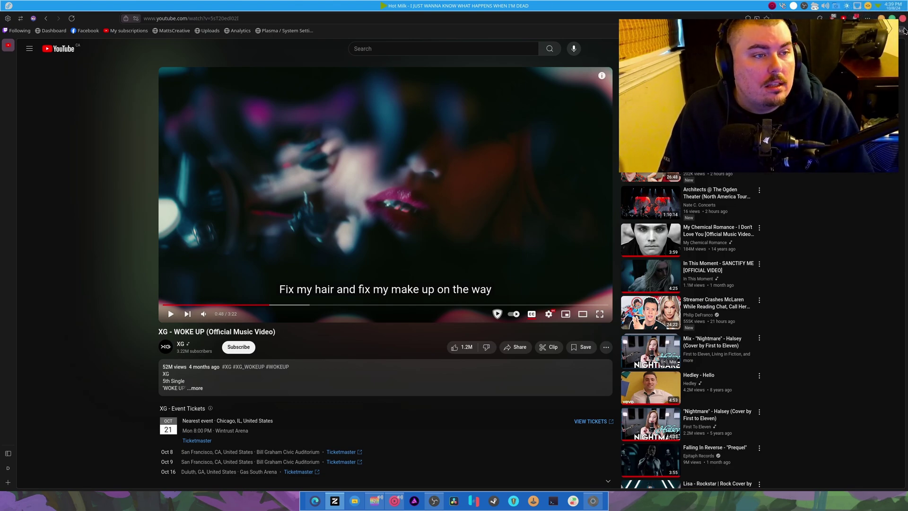
pyautogui.click(894, 7)
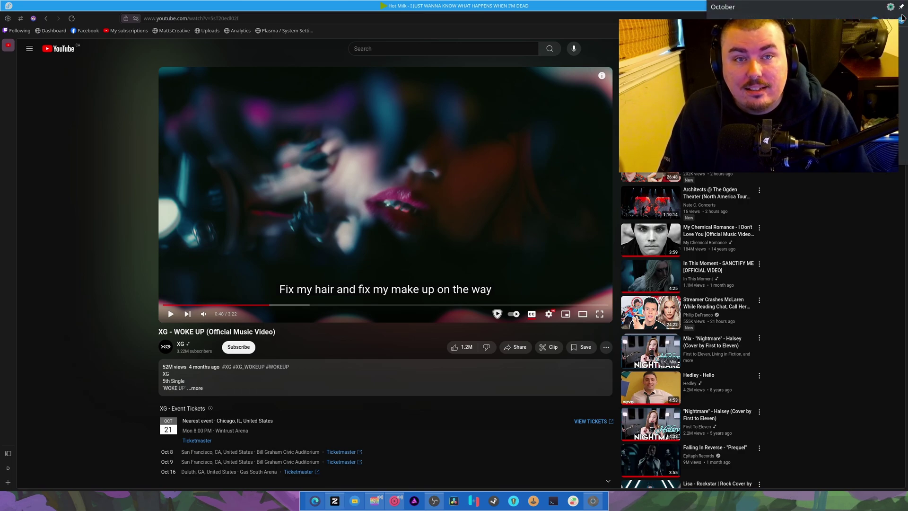
pyautogui.press('Escape')
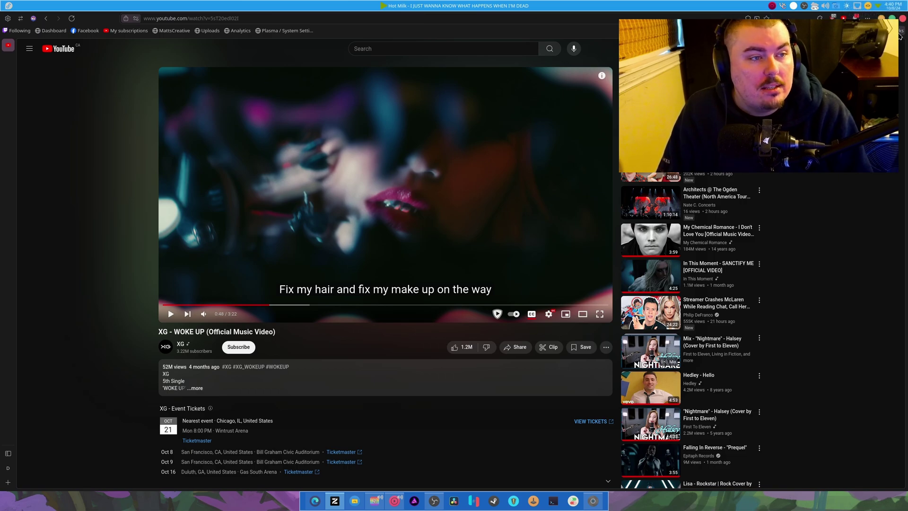
pyautogui.moveTo(904, 19)
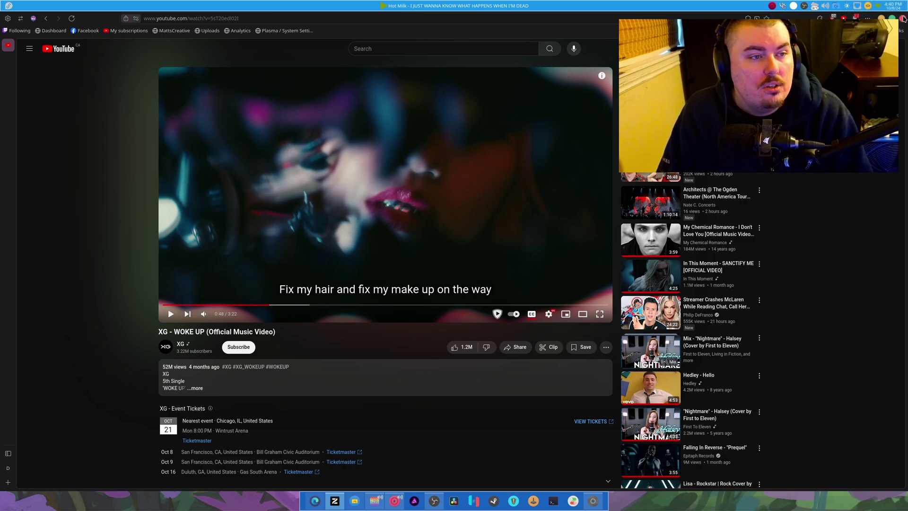
pyautogui.click(903, 18)
pyautogui.click(904, 18)
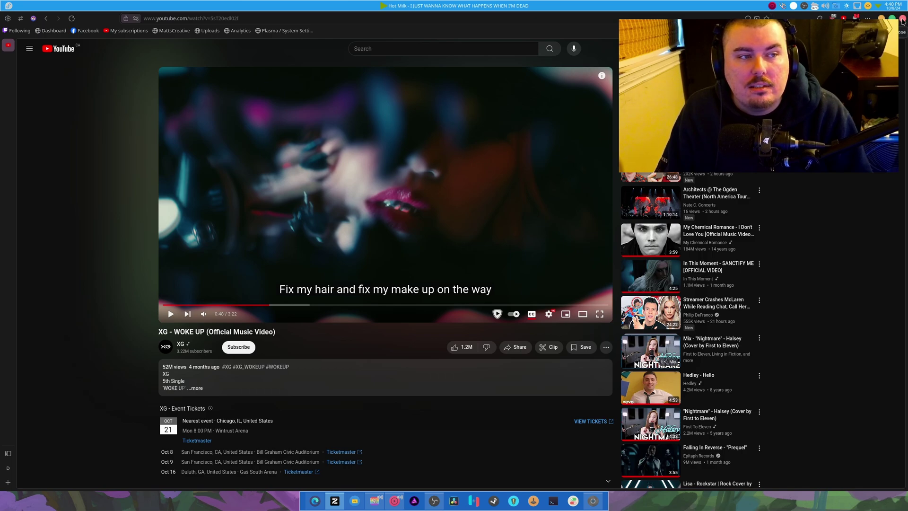
# Step: Search the application launcher for "tweak", dismiss the search, and close the browser window
pyautogui.press('super')
pyautogui.write('twea')
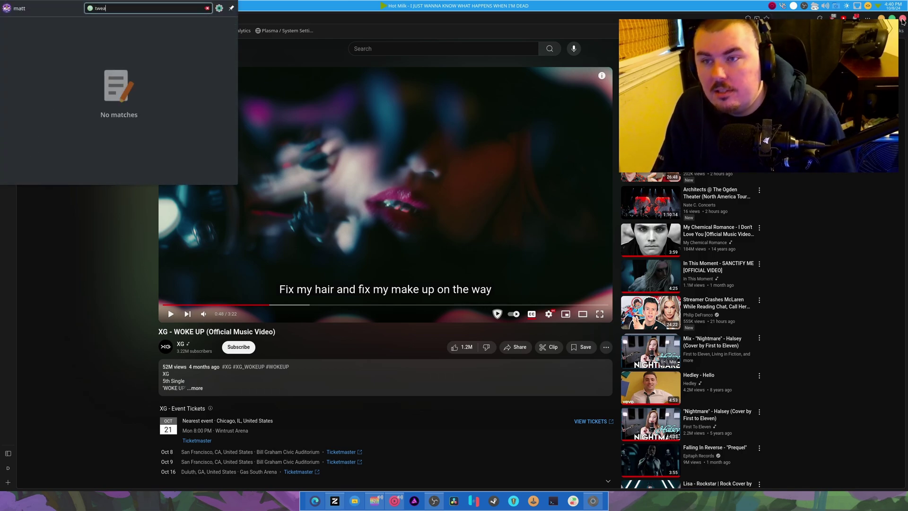
pyautogui.write('k')
pyautogui.press('Escape')
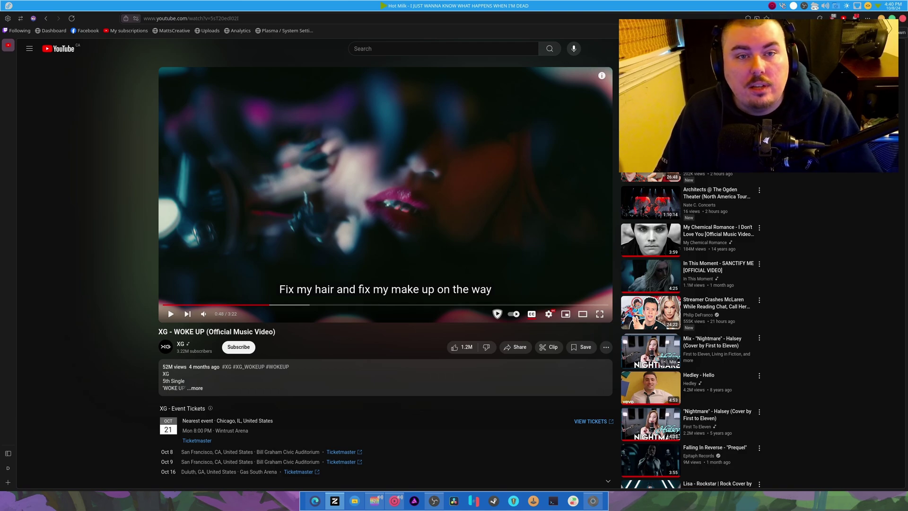
pyautogui.click(903, 21)
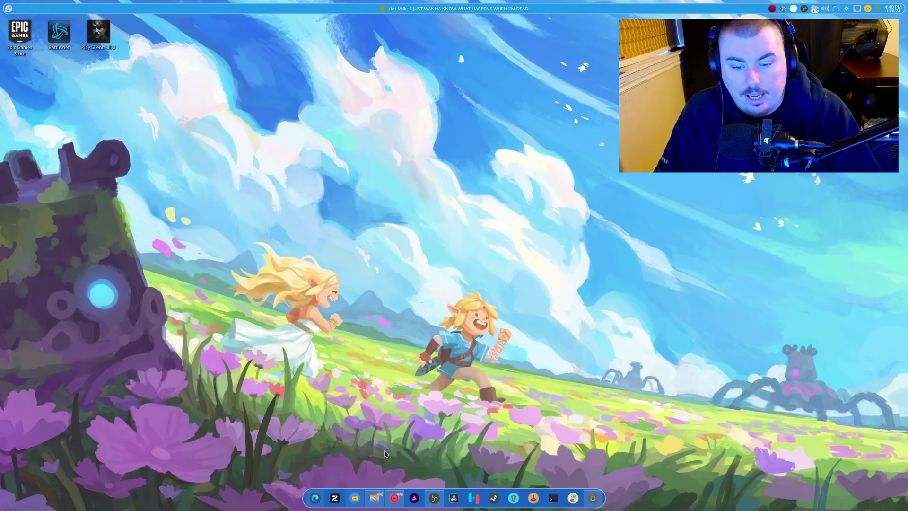
# Step: Open the Dolphin file manager to view its maximized window, and close it
pyautogui.click(354, 498)
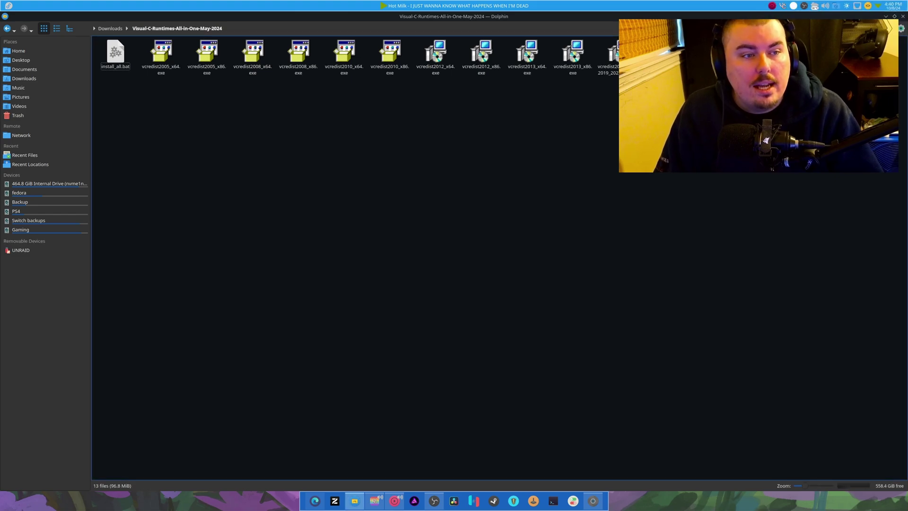
pyautogui.click(903, 16)
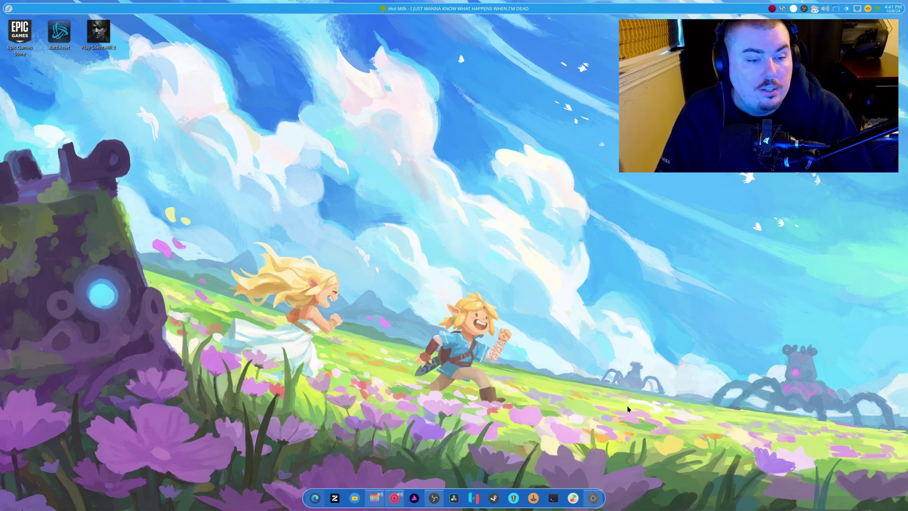
pyautogui.rightClick(884, 477)
pyautogui.click(878, 497)
pyautogui.rightClick(876, 490)
pyautogui.click(669, 422)
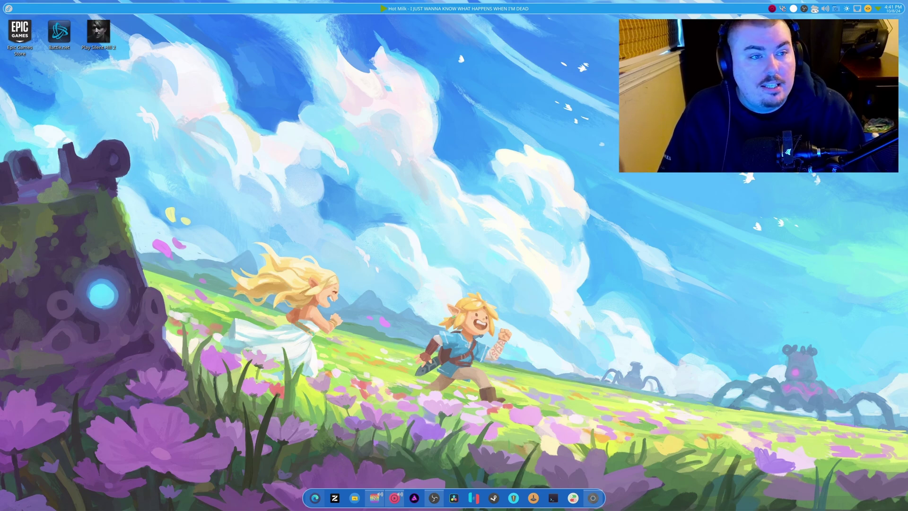
# Step: Set the application launcher to stay open, turn that option off again, and dismiss the launcher
pyautogui.click(9, 9)
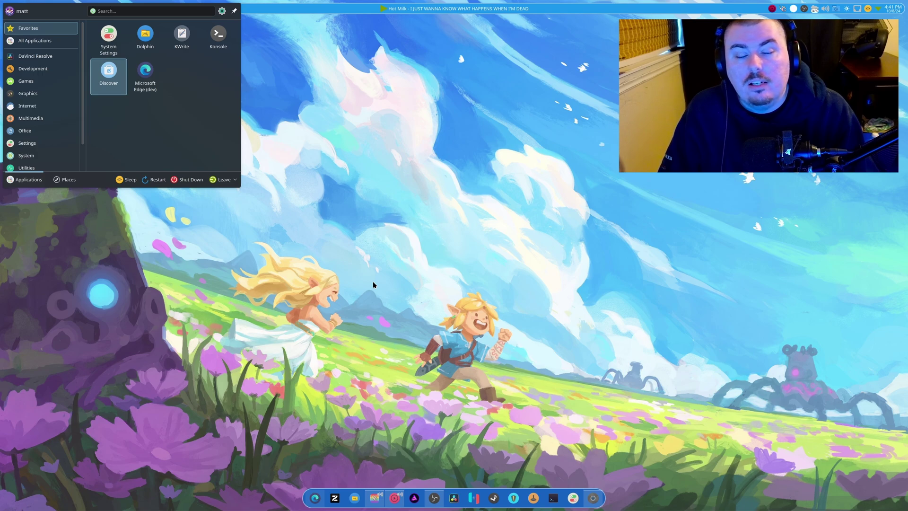
pyautogui.click(235, 11)
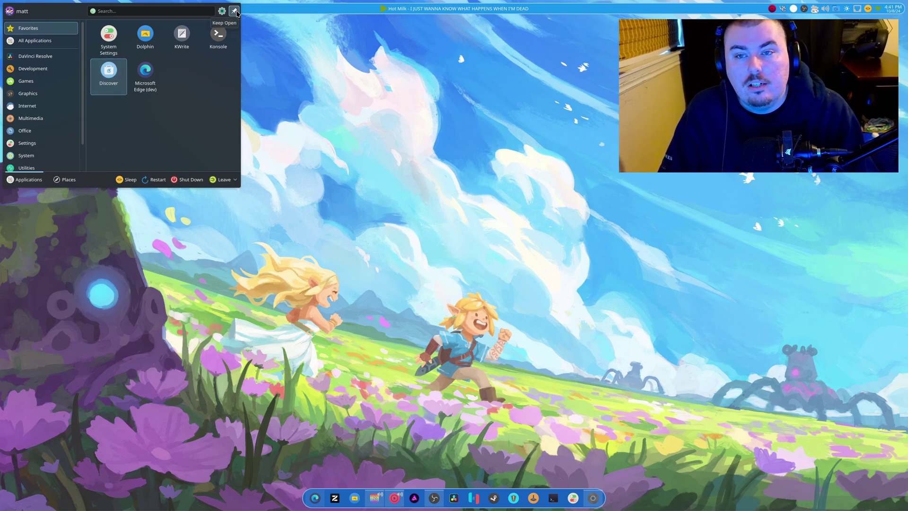
pyautogui.click(234, 12)
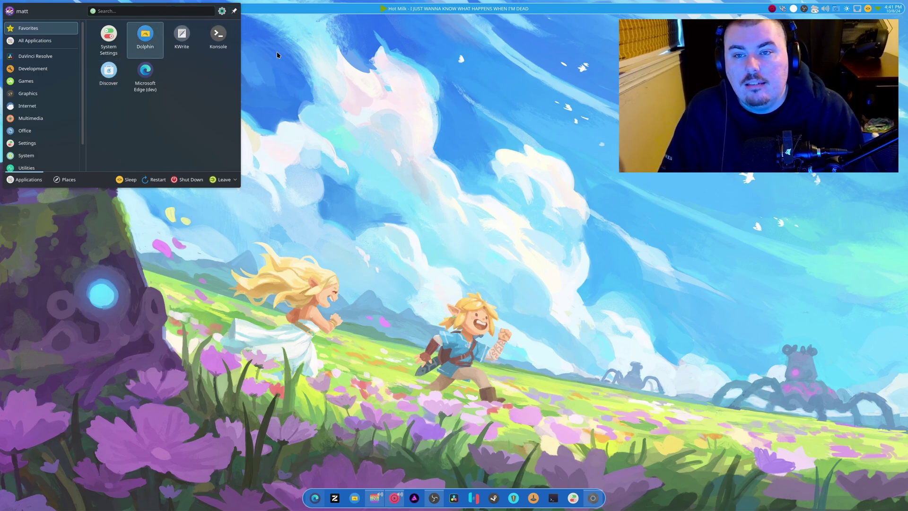
pyautogui.click(258, 40)
# Step: Open the Application Launcher Settings and review all the General options
pyautogui.click(10, 8)
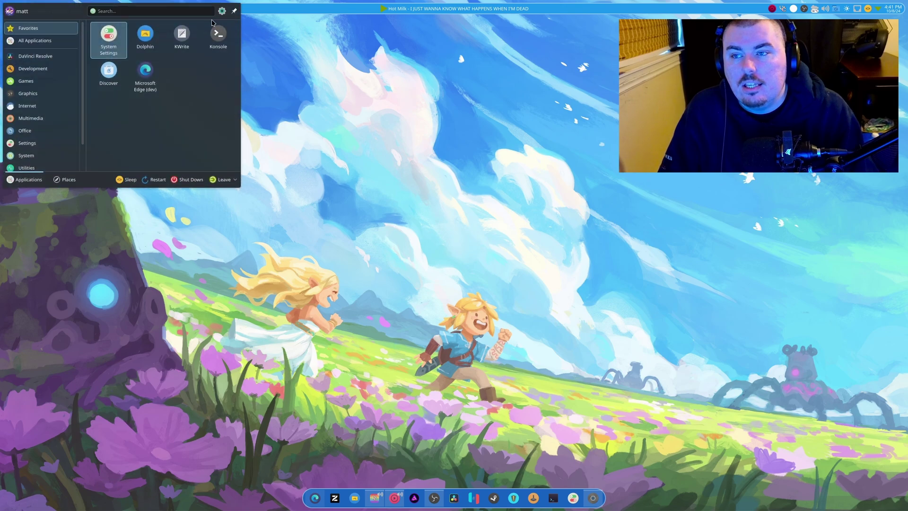
pyautogui.click(221, 11)
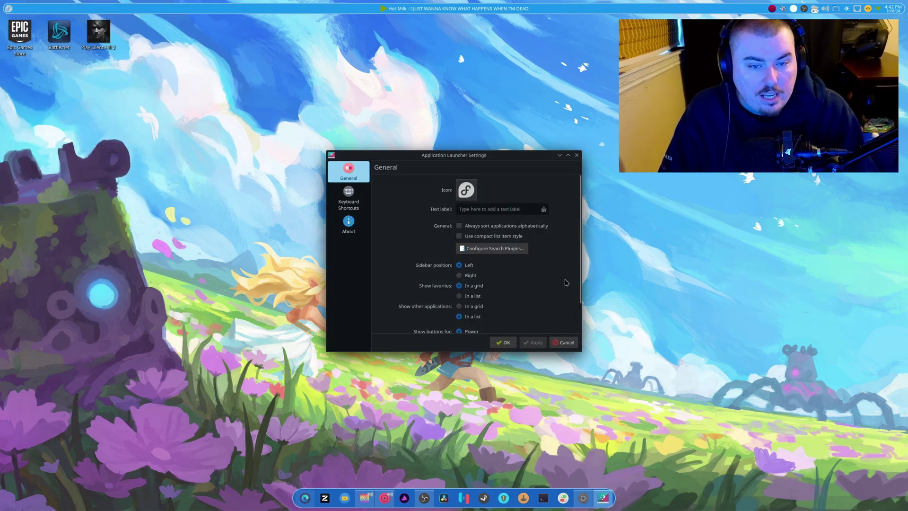
pyautogui.scroll(-2, 564, 274)
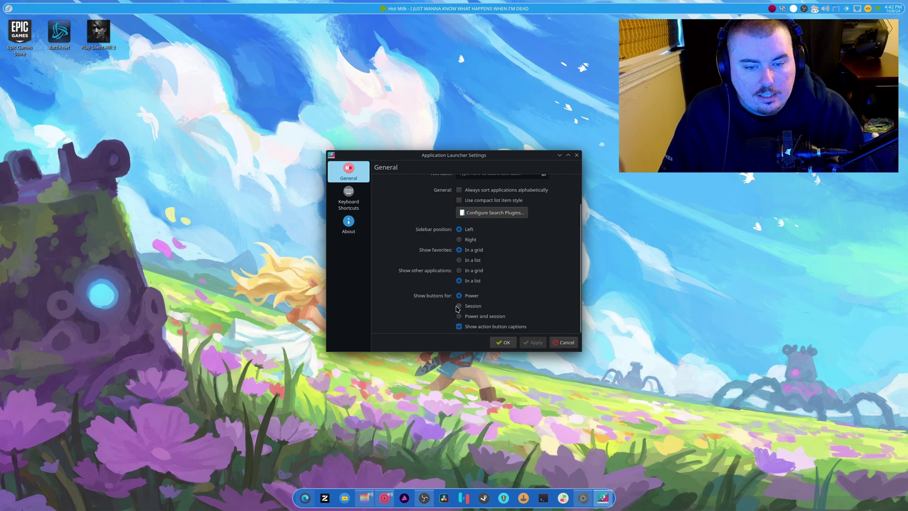
pyautogui.scroll(1, 388, 258)
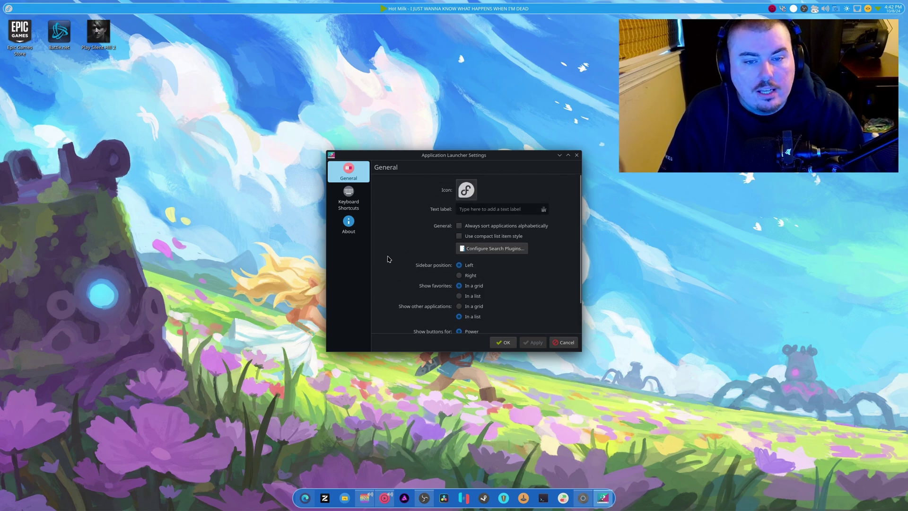
# Step: Open the launcher's search plugin configuration to view the Plasma Search list, and close both settings windows
pyautogui.click(473, 249)
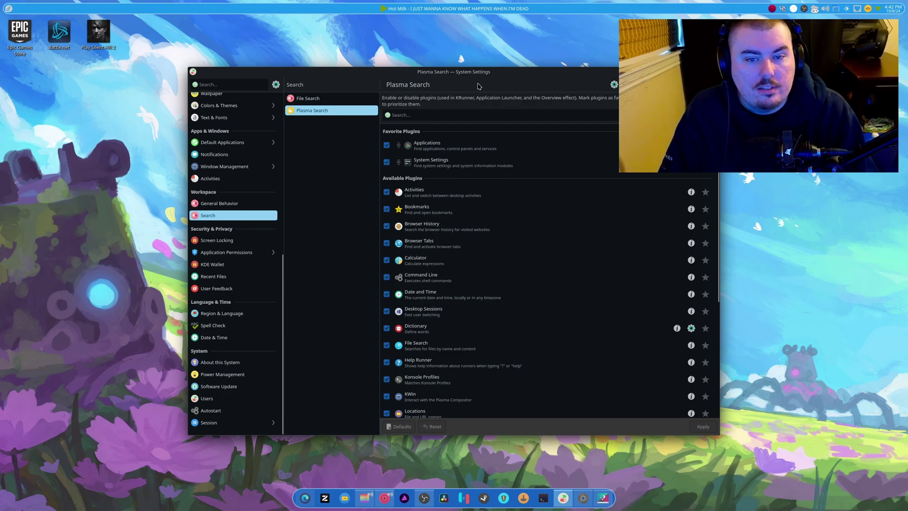
pyautogui.moveTo(478, 85); pyautogui.dragTo(399, 108)
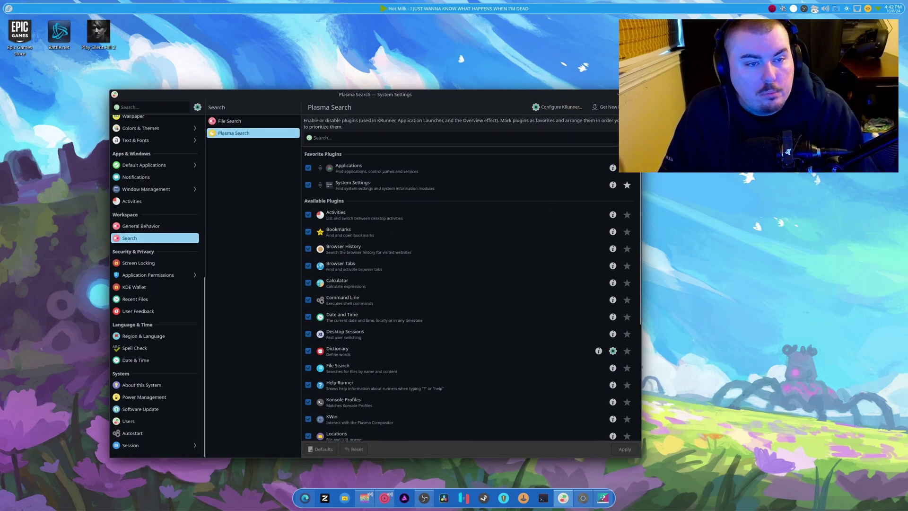
pyautogui.click(636, 94)
pyautogui.click(567, 162)
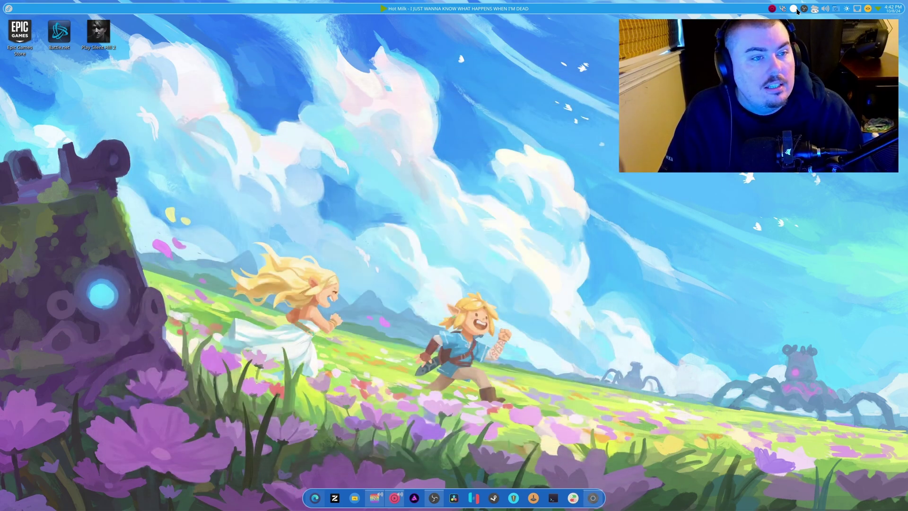
# Step: Open the KDE Material You Colors widget for a look and dismiss it
pyautogui.click(795, 10)
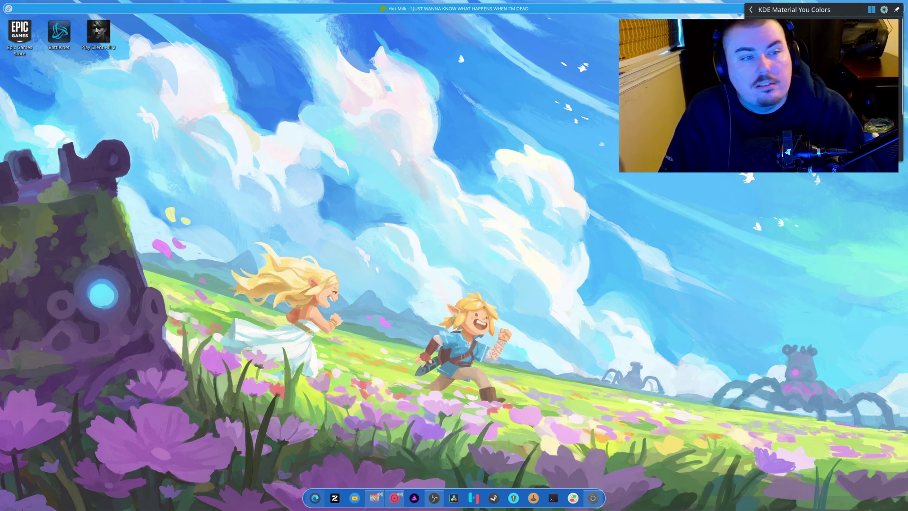
pyautogui.click(609, 299)
# Step: Open the Dolphin file manager, move its window around the desktop, and close it
pyautogui.click(354, 498)
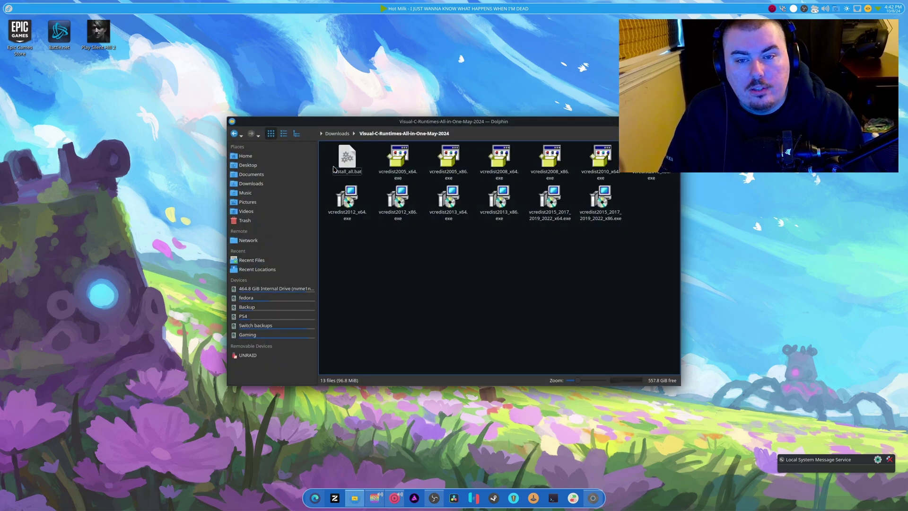
pyautogui.moveTo(344, 120); pyautogui.dragTo(271, 101)
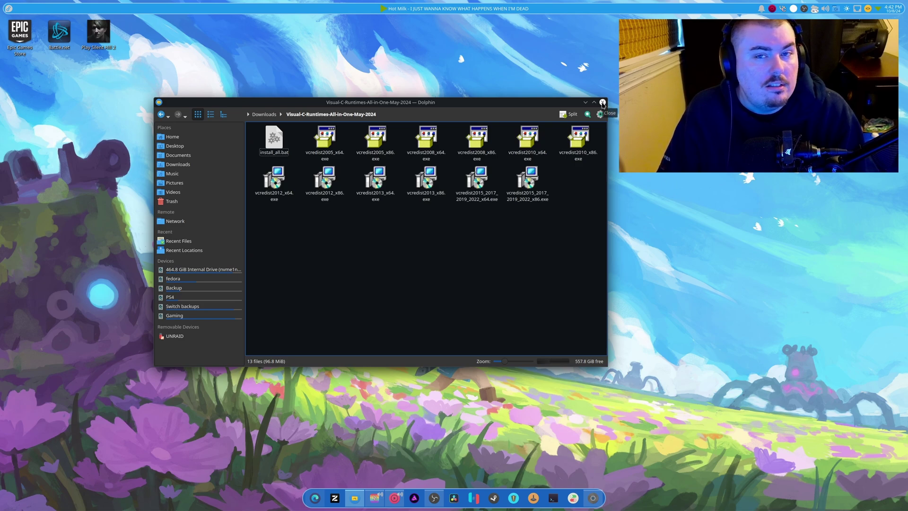
pyautogui.moveTo(474, 101); pyautogui.dragTo(579, 92)
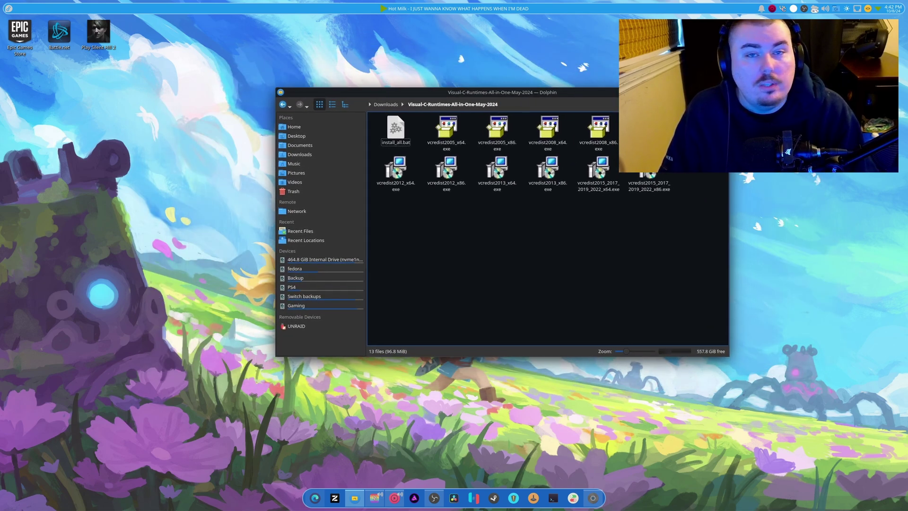
pyautogui.click(724, 92)
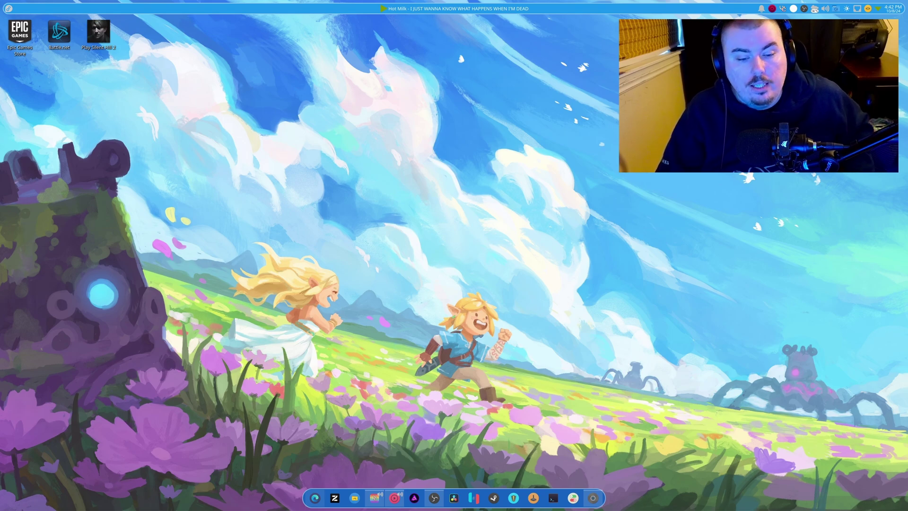
# Step: Open the terminal and recall the earlier command sudo dnf install kde-material-you-colors --allowerasing from the history without running it
pyautogui.click(553, 498)
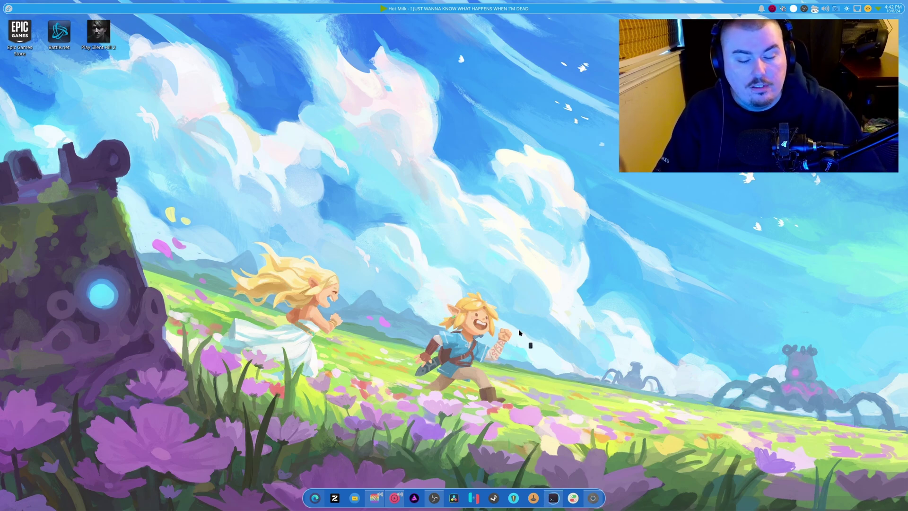
pyautogui.write('sudo dnf install kde-material-you-colors --allowerasing')
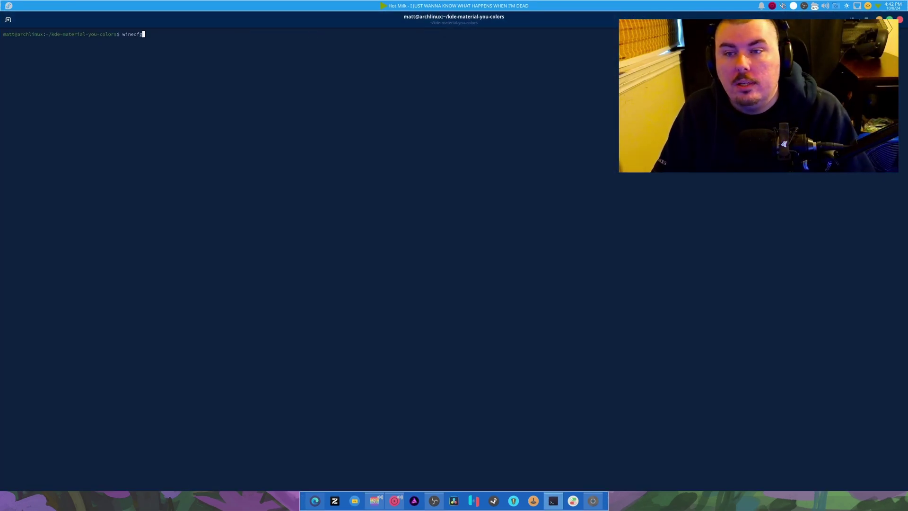
pyautogui.press('Up')
pyautogui.press('Up')
pyautogui.press('Up')
pyautogui.press('Up')
pyautogui.press('Up')
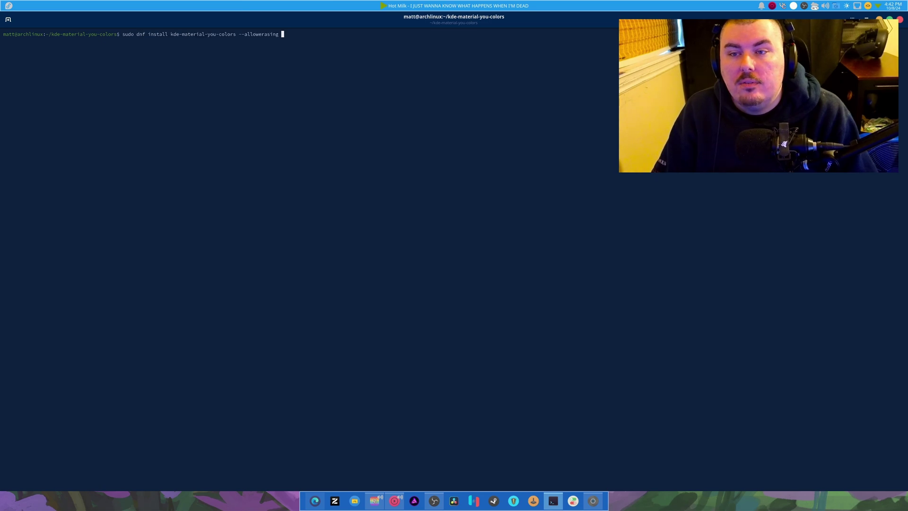
# Step: Replace the recalled command with sudo dnf update --refresh and run it, entering the account password and accepting the package upgrade
pyautogui.press('BackSpace')
pyautogui.press('BackSpace')
pyautogui.press('BackSpace')
pyautogui.press('BackSpace')
pyautogui.press('BackSpace')
pyautogui.press('BackSpace')
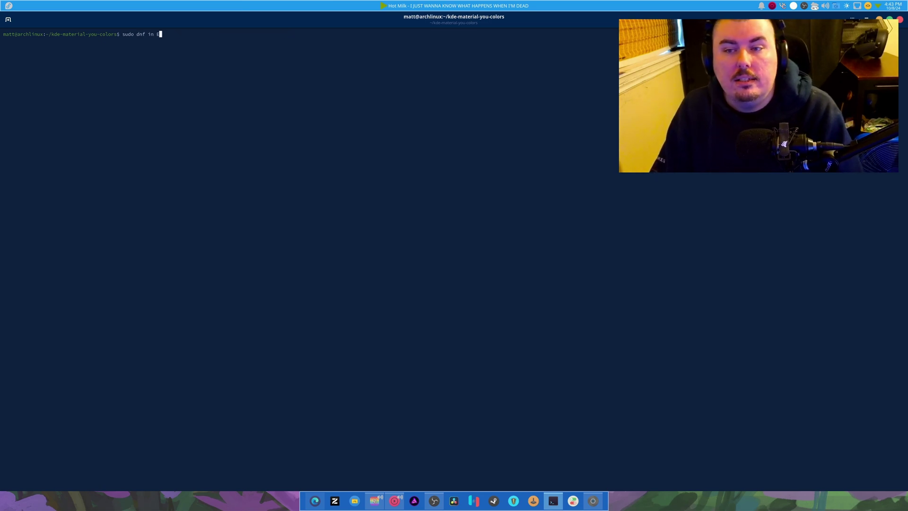
pyautogui.write('update')
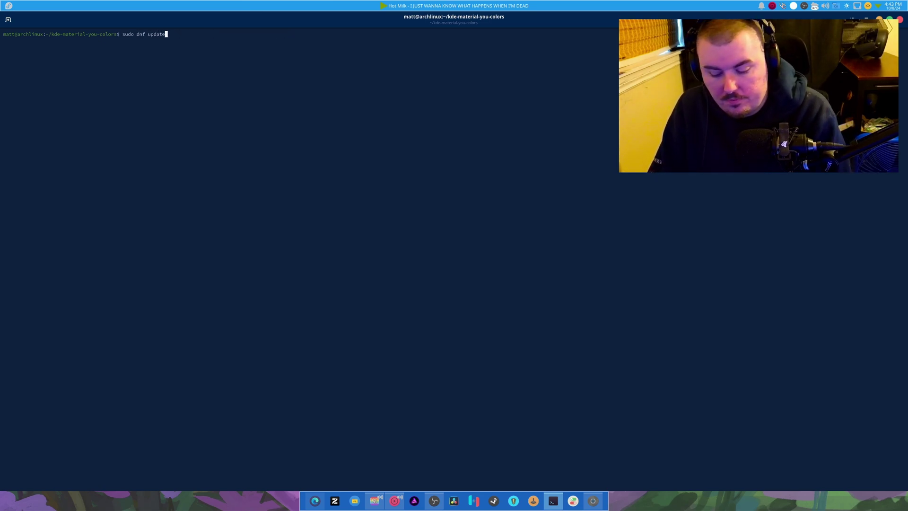
pyautogui.write(' --refresh')
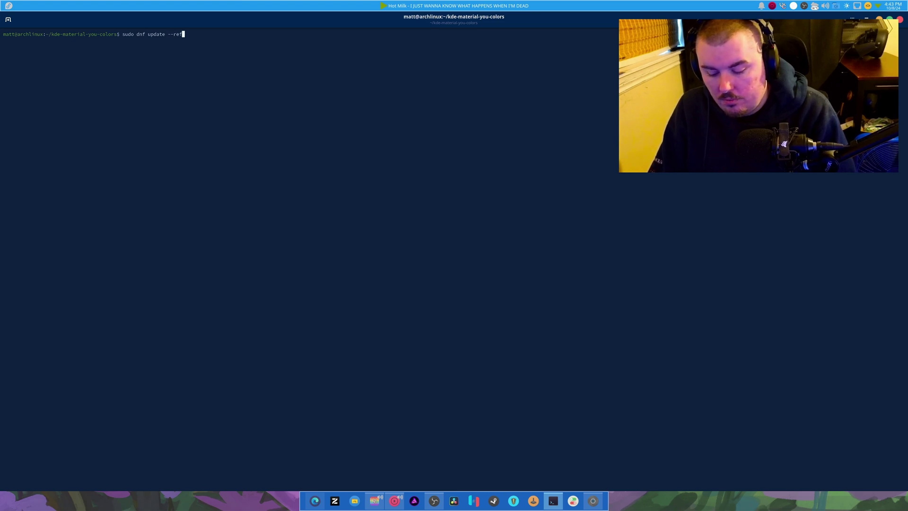
pyautogui.press('Return')
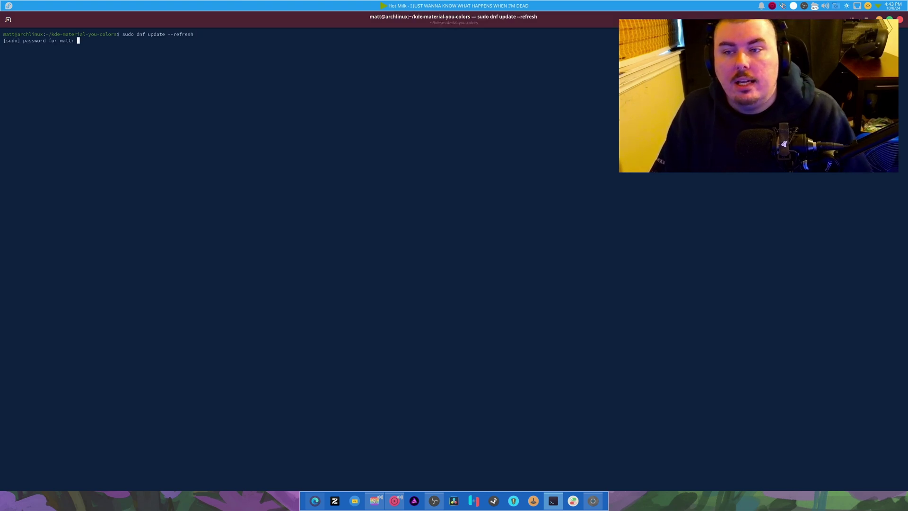
pyautogui.press('Return')
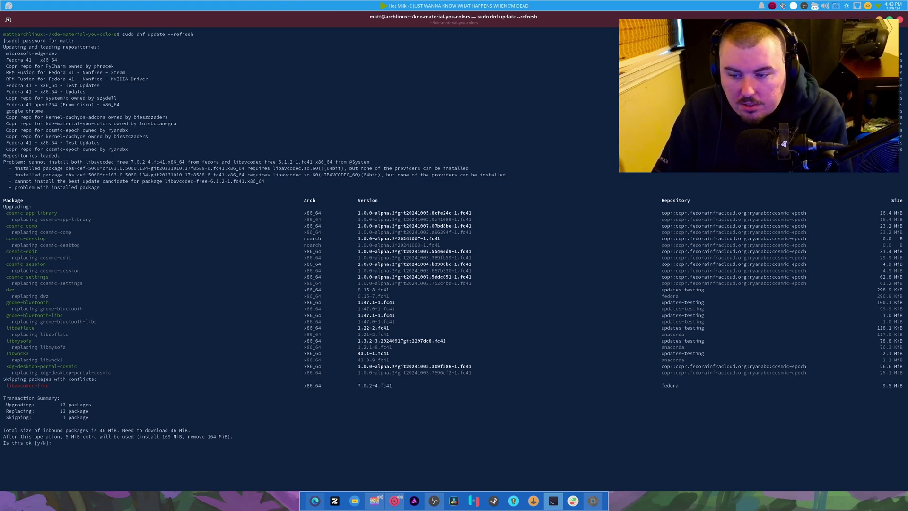
pyautogui.press('Return')
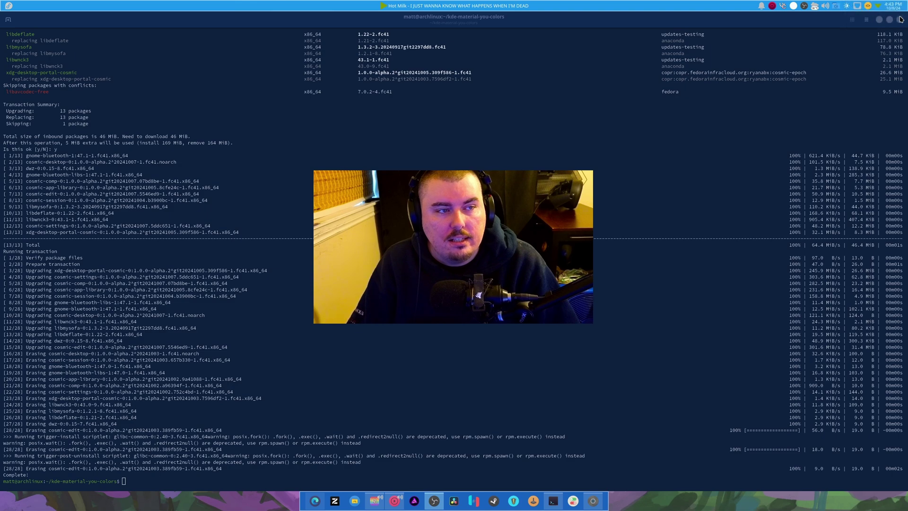
# Step: Close the maximized terminal window to return to the desktop
pyautogui.click(900, 18)
pyautogui.press('Escape')
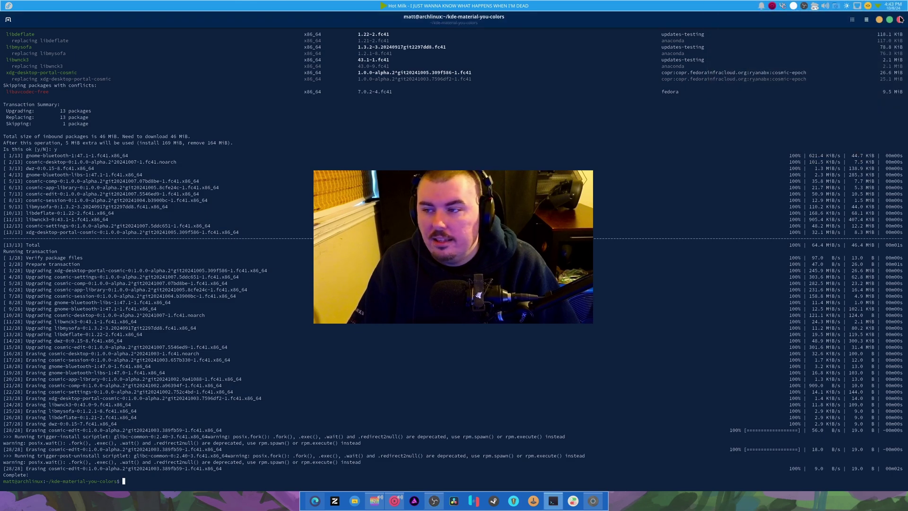
pyautogui.click(900, 17)
pyautogui.click(900, 17)
pyautogui.click(900, 17)
pyautogui.click(900, 17)
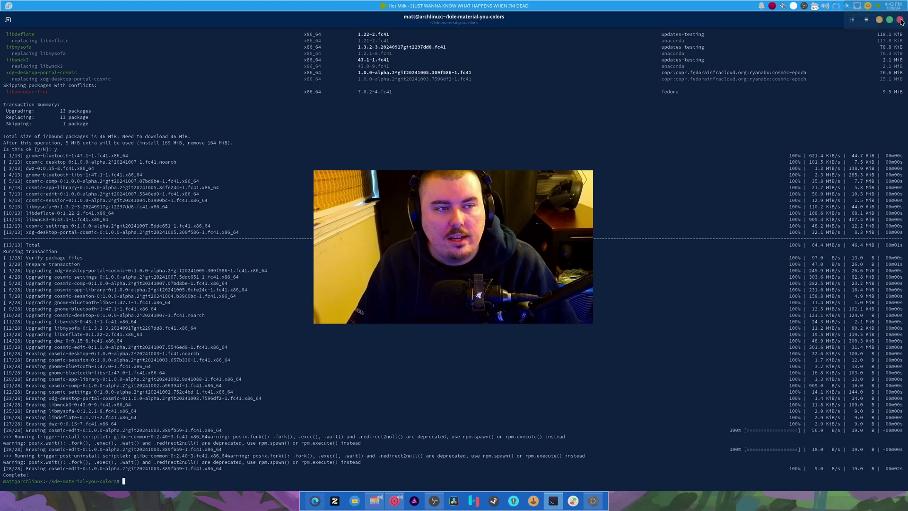
pyautogui.click(900, 19)
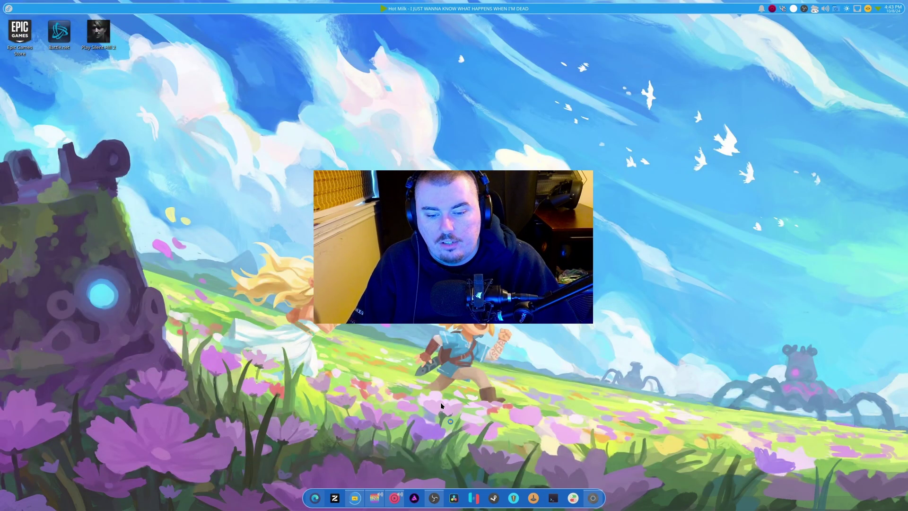
# Step: Open the Dolphin file manager as a maximized window and close it from its title bar
pyautogui.click(355, 498)
pyautogui.click(666, 122)
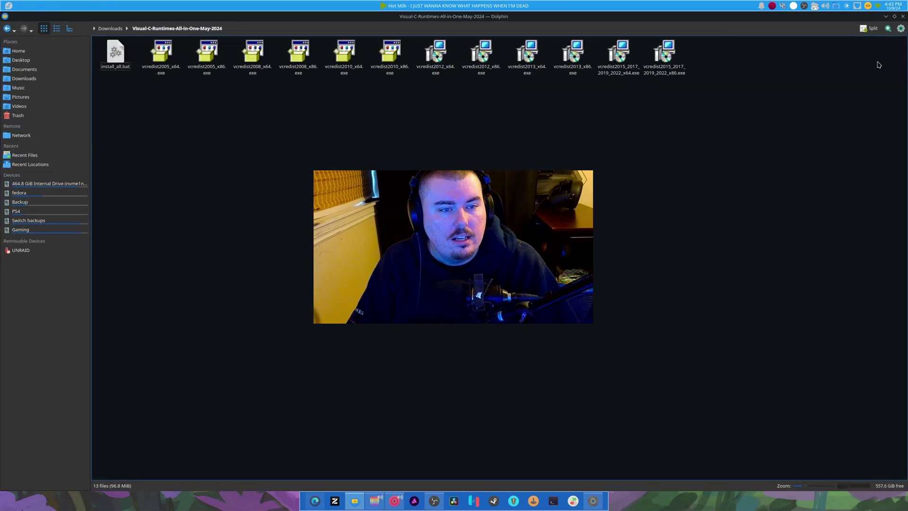
pyautogui.click(903, 9)
pyautogui.press('Escape')
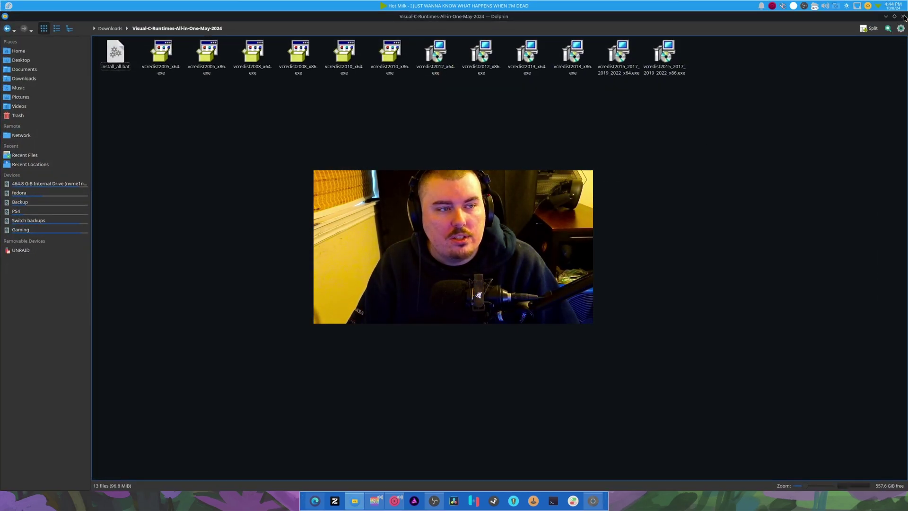
pyautogui.click(904, 16)
pyautogui.click(904, 16)
pyautogui.click(904, 16)
pyautogui.click(903, 16)
pyautogui.click(896, 6)
pyautogui.click(905, 18)
pyautogui.click(896, 6)
pyautogui.click(905, 18)
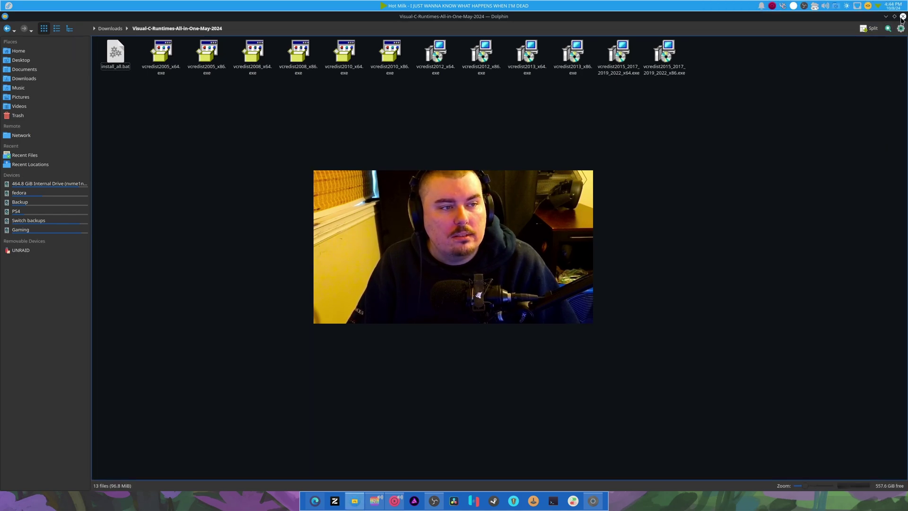
pyautogui.click(903, 17)
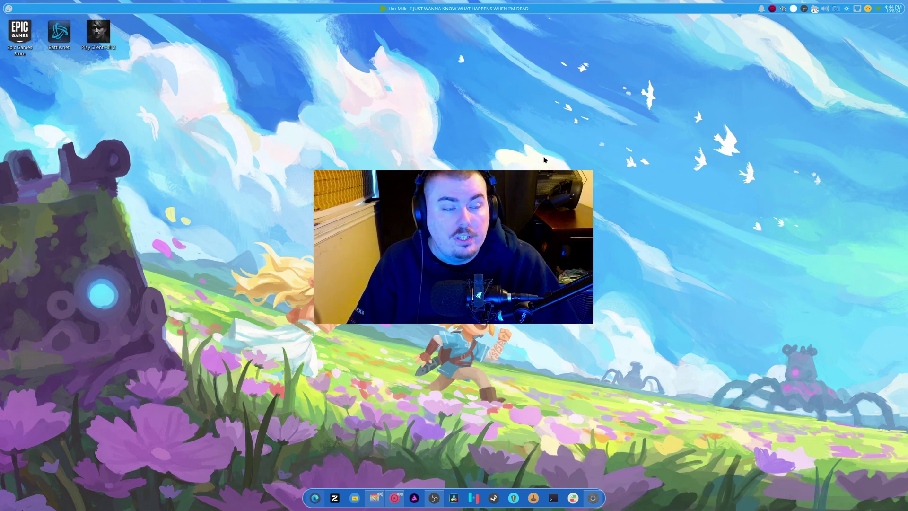